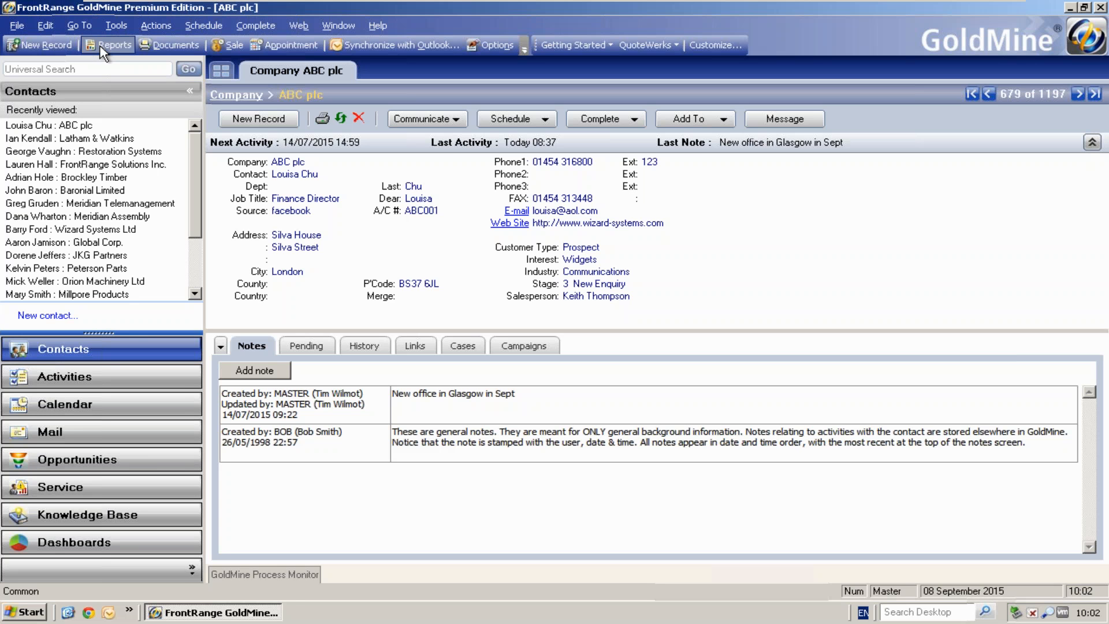
# Open the Reports Center and select the Avery 7162 Primary Contacts report among the GoldMine labels and envelopes
pyautogui.click(108, 45)
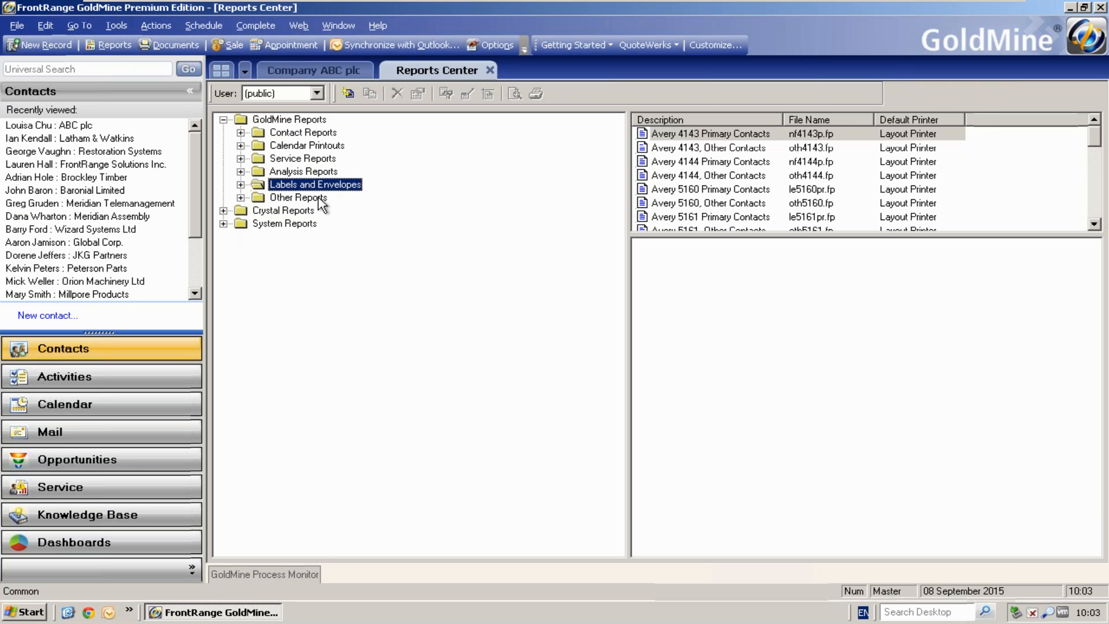
pyautogui.click(240, 185)
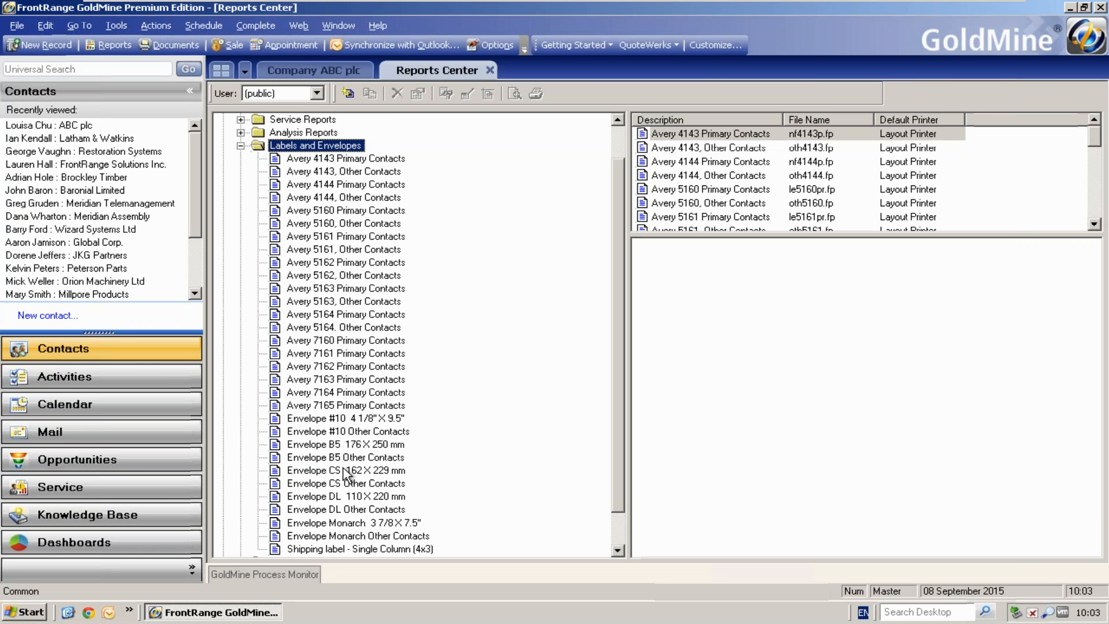
pyautogui.click(328, 354)
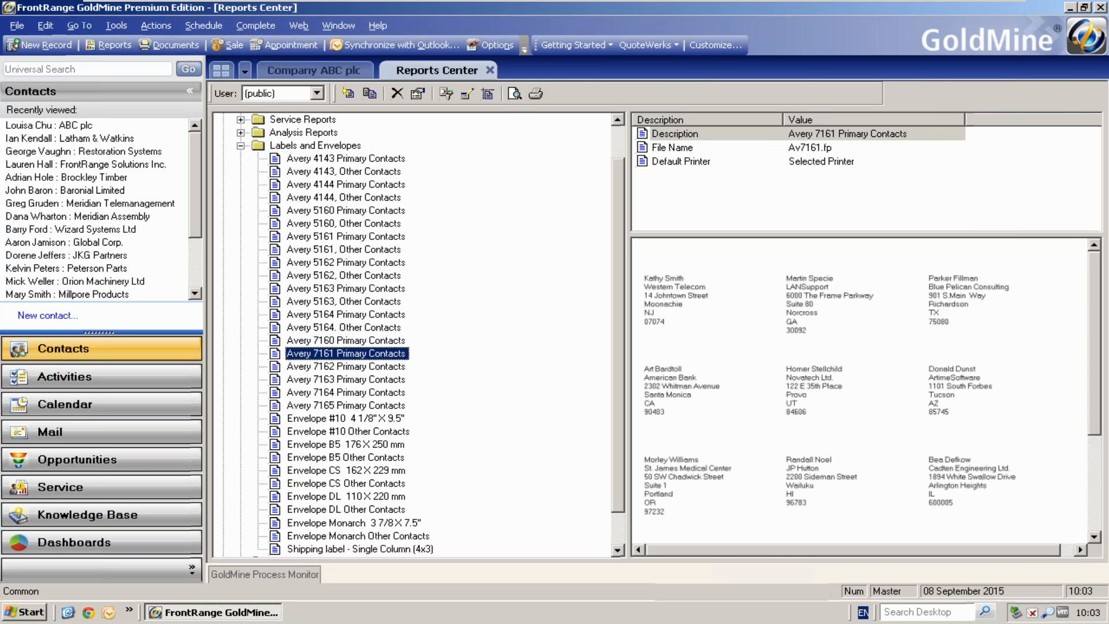
pyautogui.click(340, 368)
pyautogui.click(341, 354)
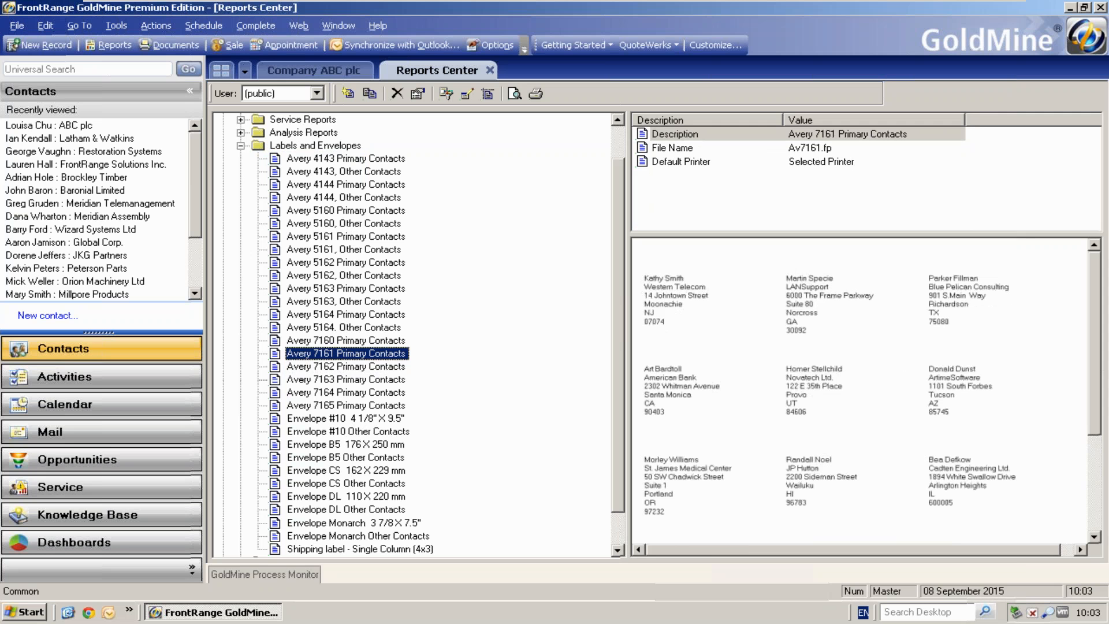
pyautogui.click(341, 368)
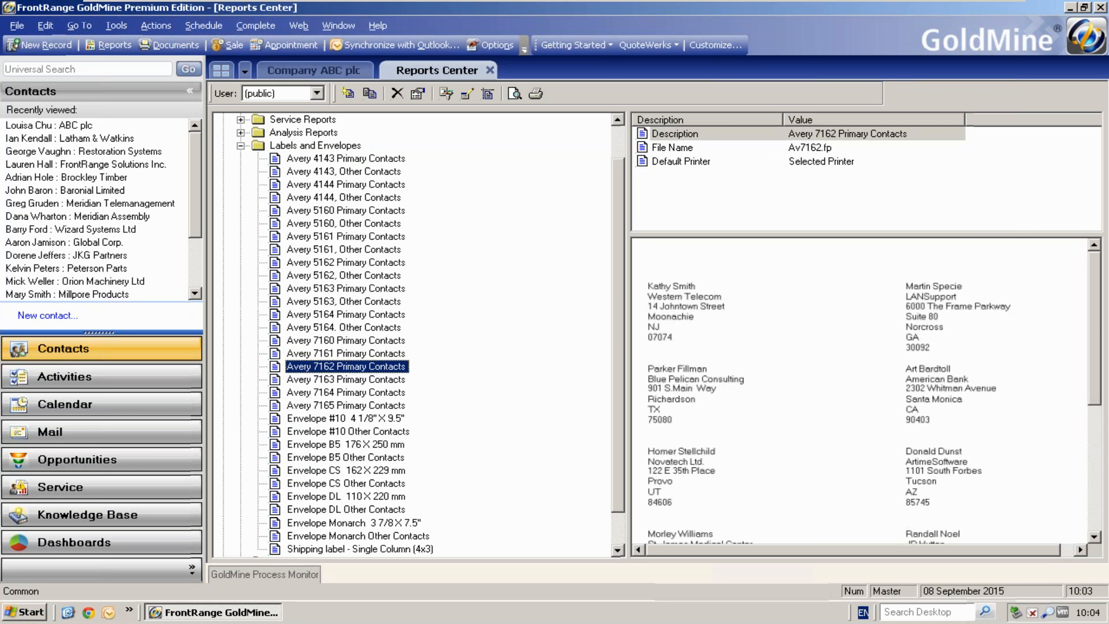
# Run the Avery 7162 Primary Contacts report for all contact records with the output sent to a window
pyautogui.rightClick(338, 365)
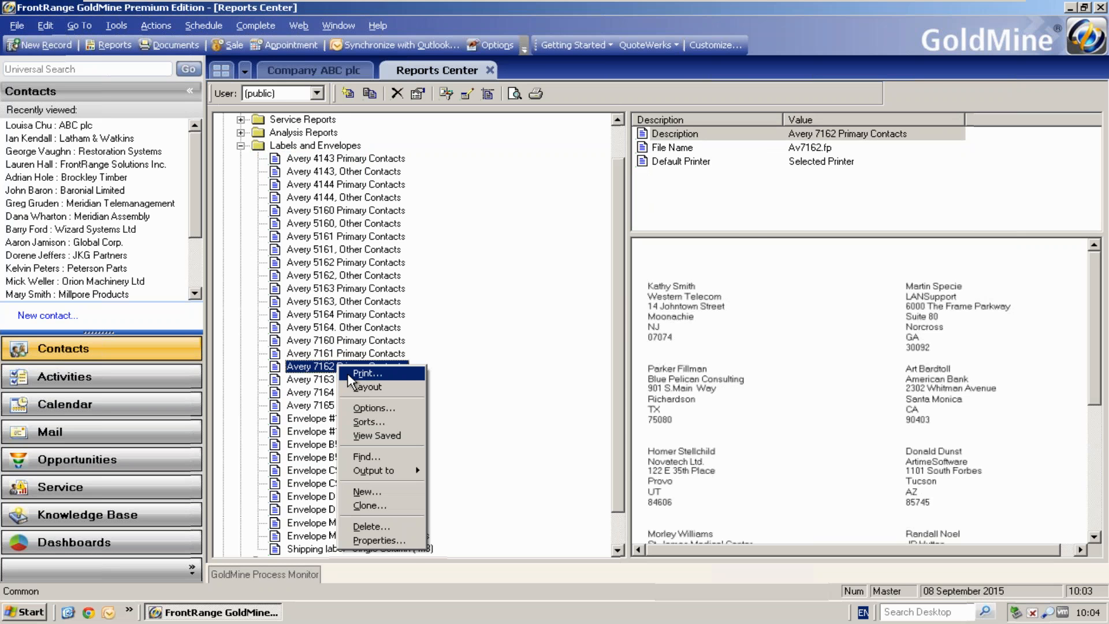
pyautogui.click(365, 374)
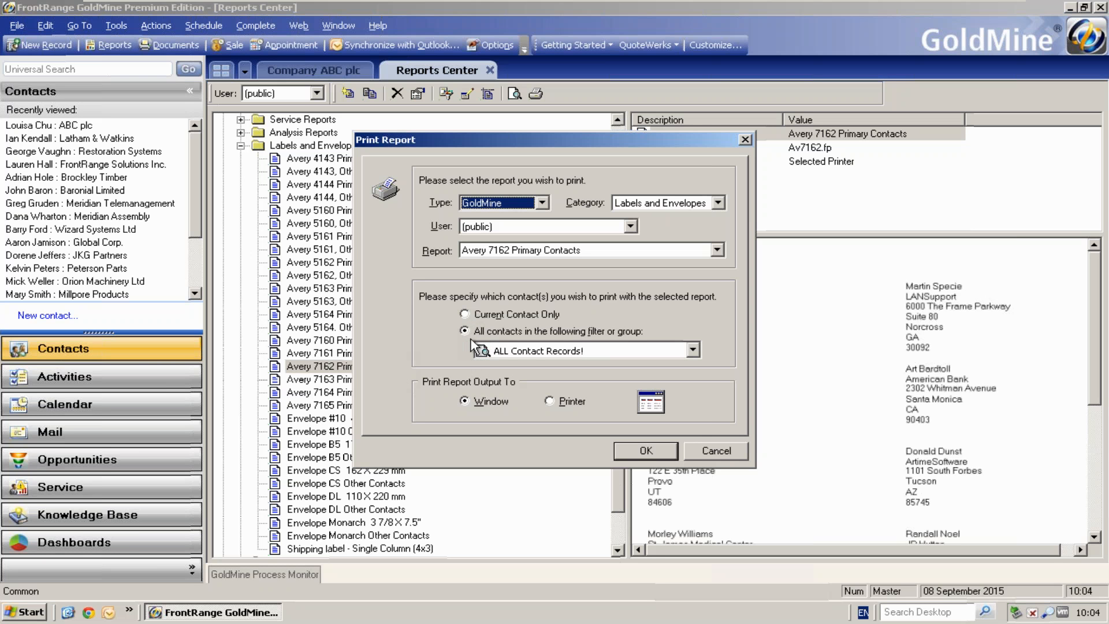
pyautogui.click(595, 353)
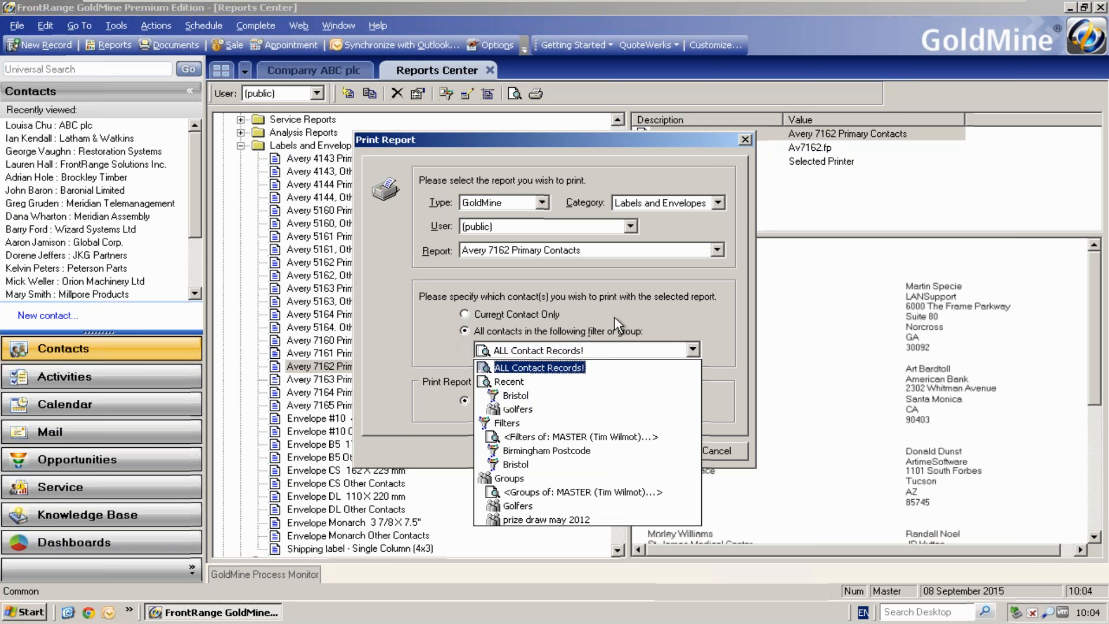
pyautogui.click(601, 367)
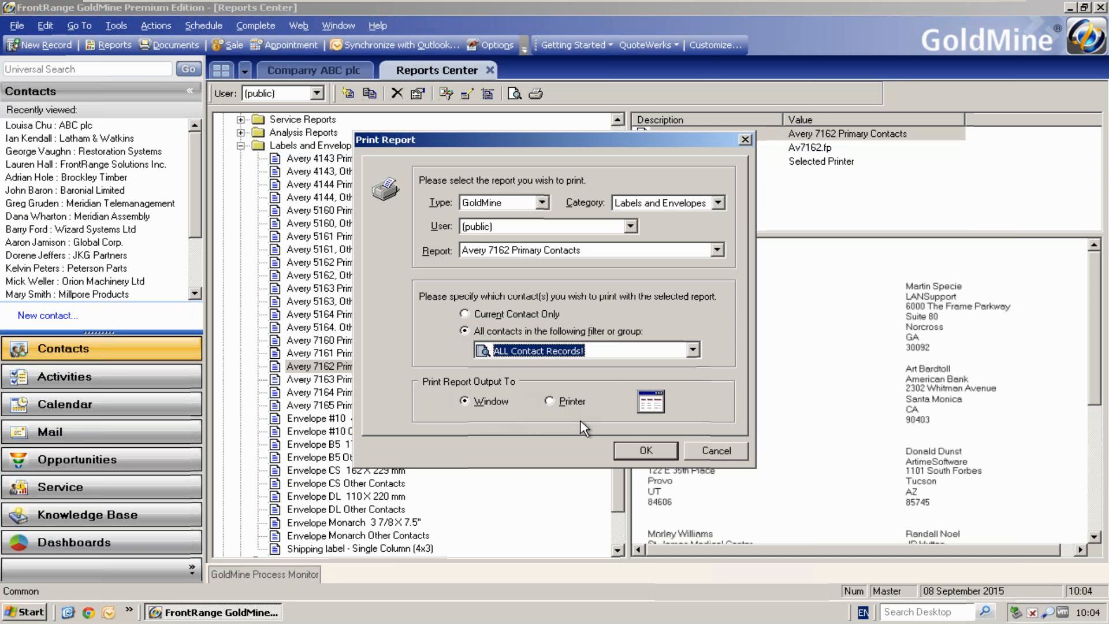
pyautogui.click(642, 450)
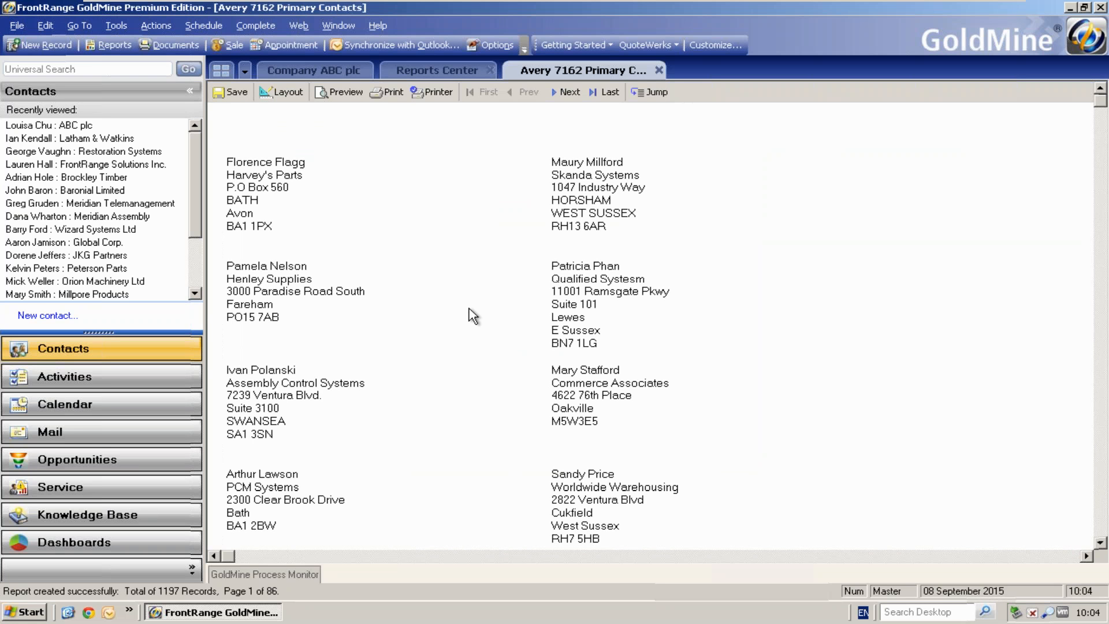
pyautogui.click(387, 94)
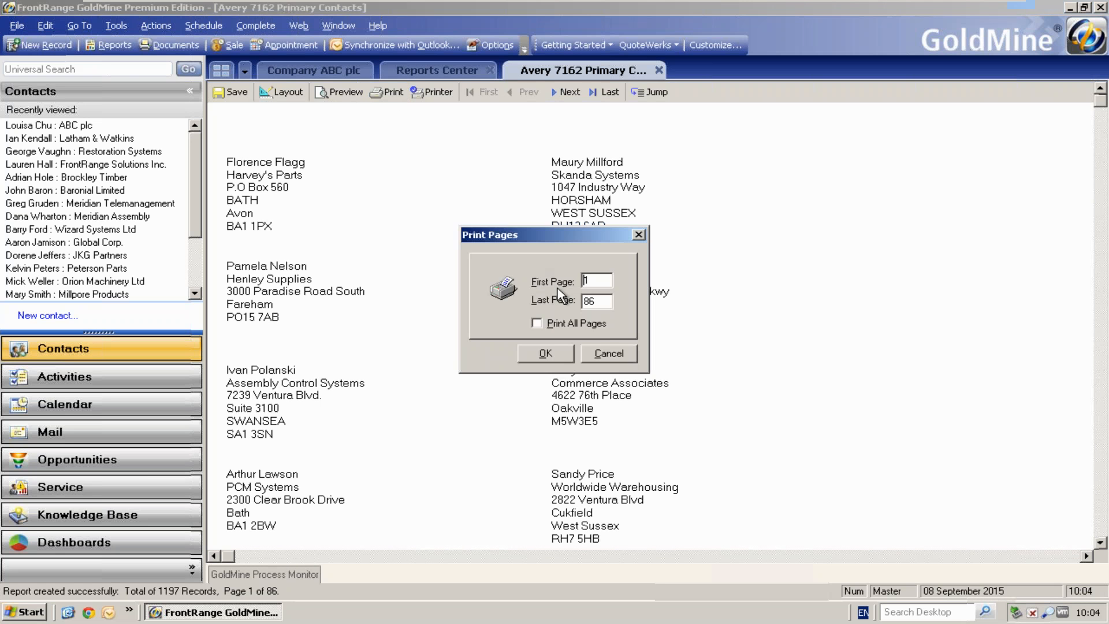
pyautogui.doubleClick(598, 301)
pyautogui.write('1')
pyautogui.click(609, 354)
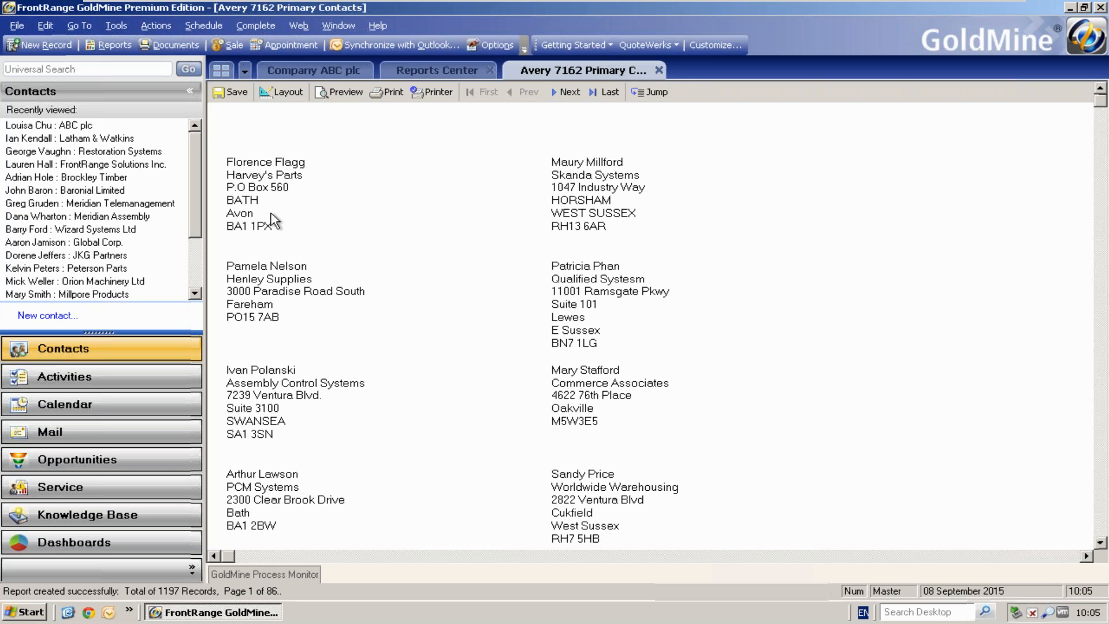
# Open the label report's layout and select its Detail 1 section
pyautogui.click(292, 104)
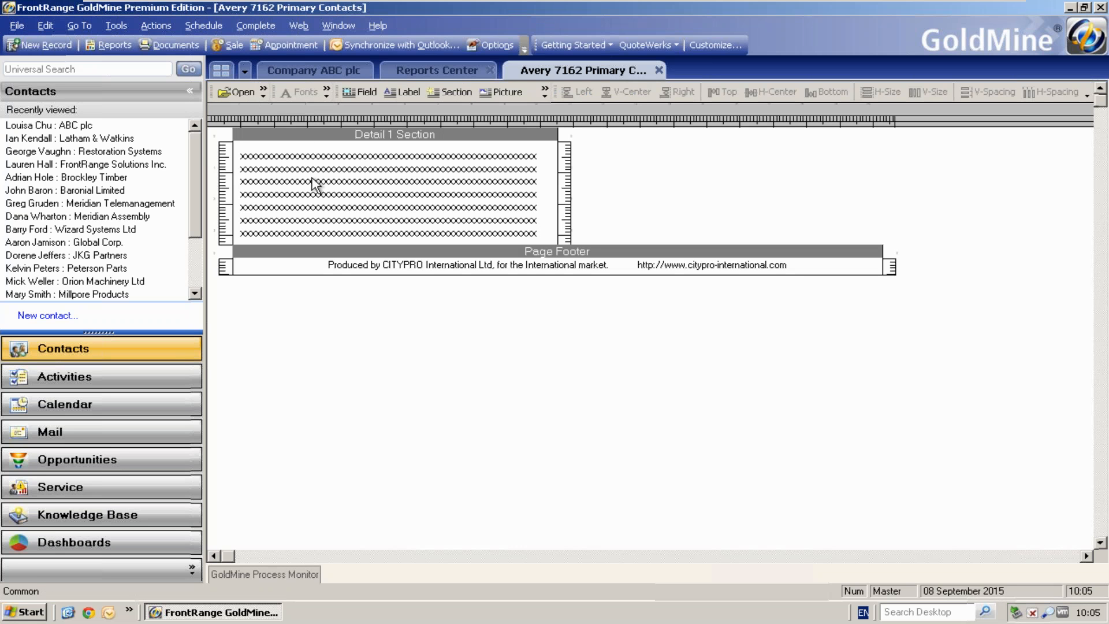
pyautogui.click(406, 146)
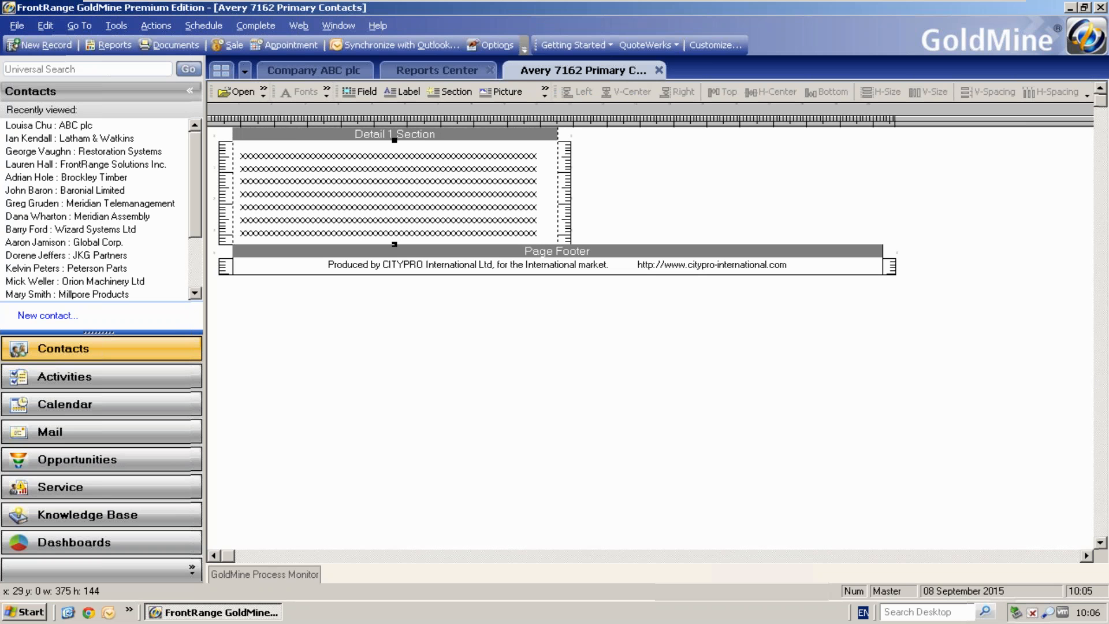
pyautogui.moveTo(396, 242); pyautogui.dragTo(395, 244)
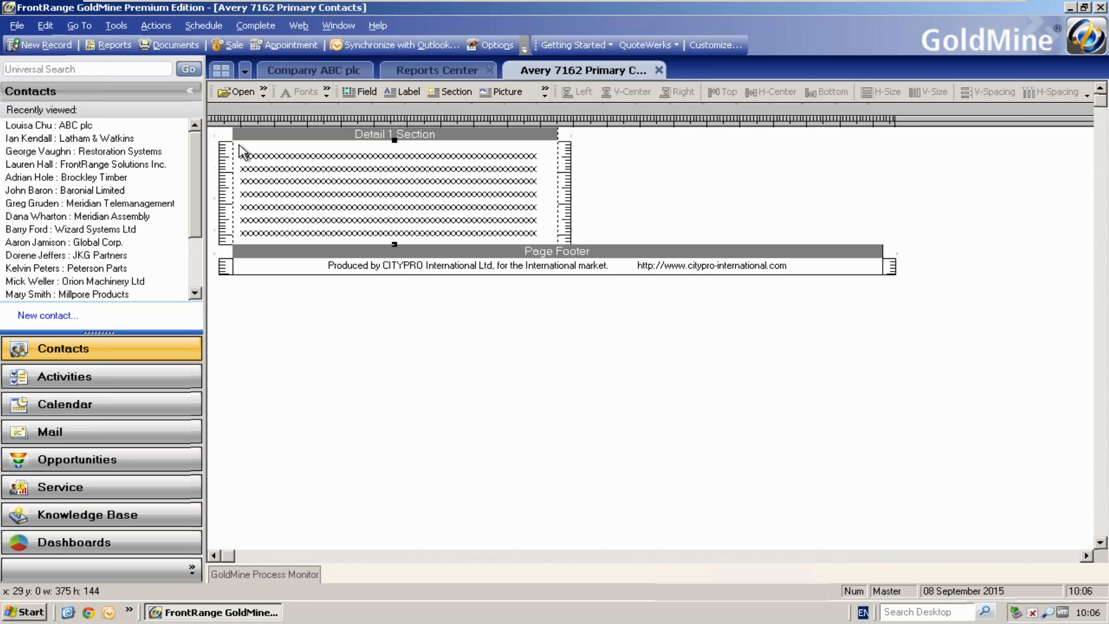
# Select all the address lines in the Detail 1 section and nudge them 11 units to the right
pyautogui.moveTo(239, 144); pyautogui.dragTo(544, 243)
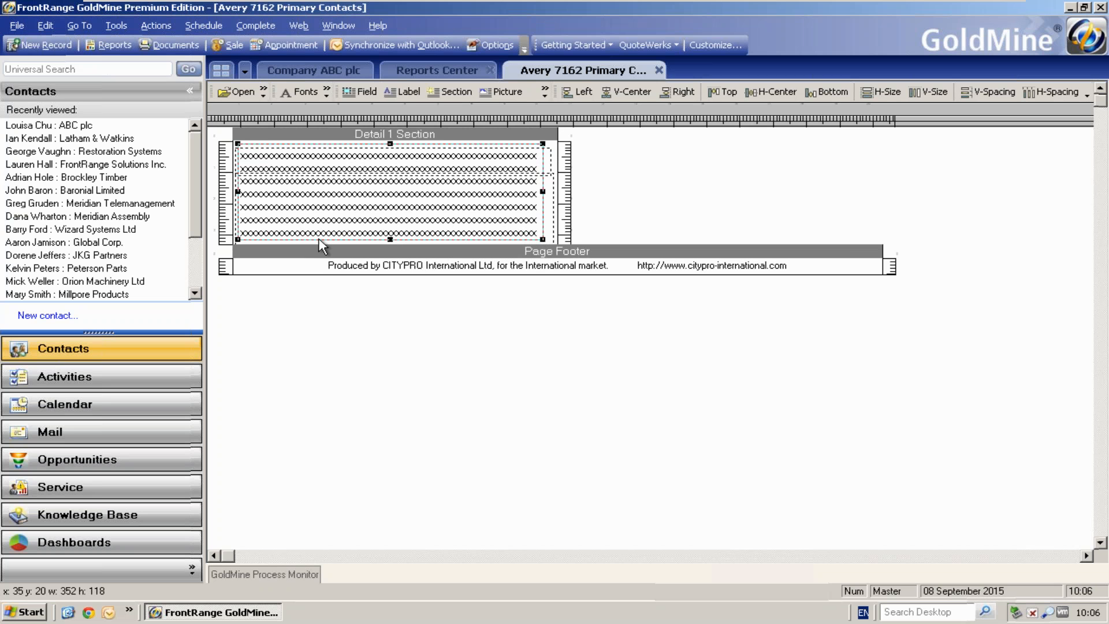
pyautogui.press('Right')
pyautogui.press('Right')
pyautogui.press('Right')
pyautogui.press('Right')
pyautogui.press('Right')
pyautogui.press('Right')
pyautogui.press('Right')
pyautogui.press('Right')
pyautogui.press('Right')
pyautogui.press('Right')
pyautogui.press('Right')
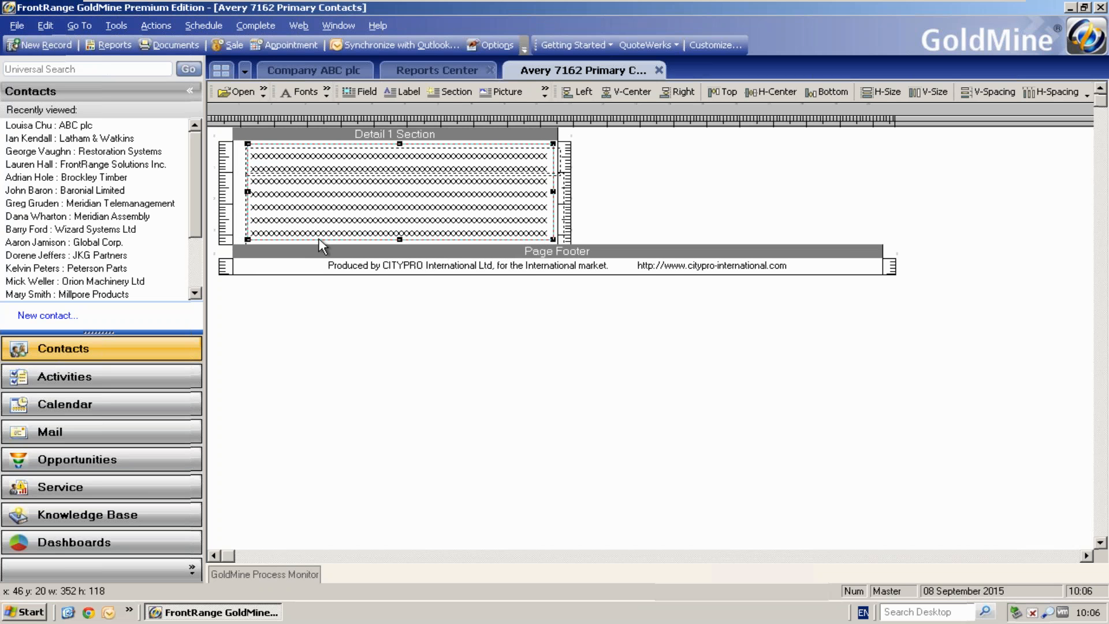
# Nudge the selected address lines 7 units back to the left
pyautogui.press('Left')
pyautogui.press('Left')
pyautogui.press('Left')
pyautogui.press('Left')
pyautogui.press('Left')
pyautogui.press('Left')
pyautogui.press('Left')
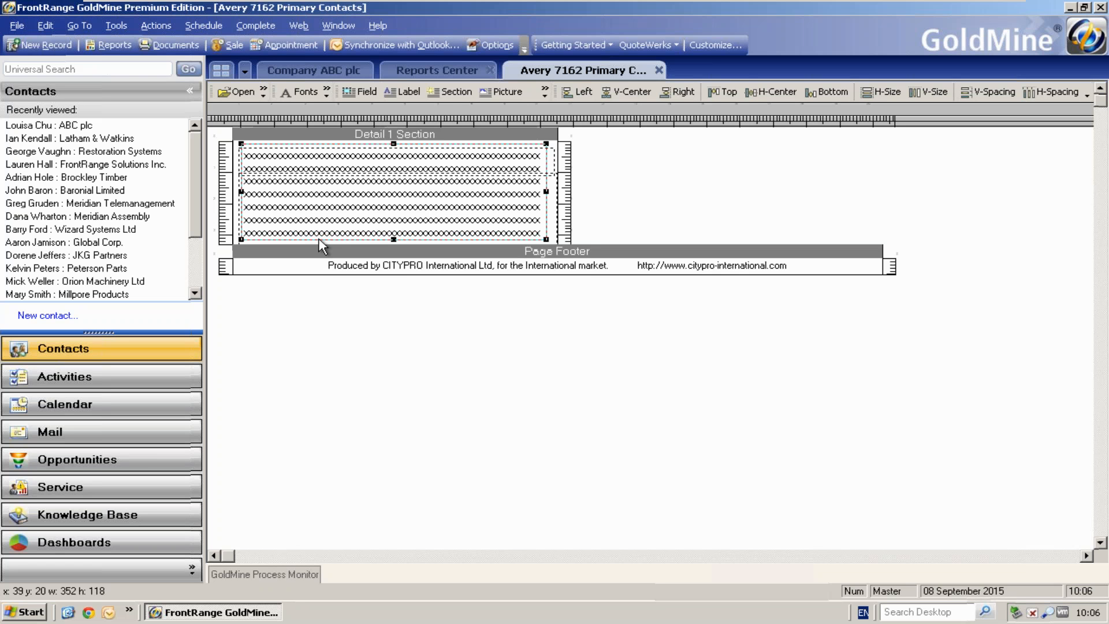
# Deselect the address lines and close the label layout without saving the modifications
pyautogui.click(454, 131)
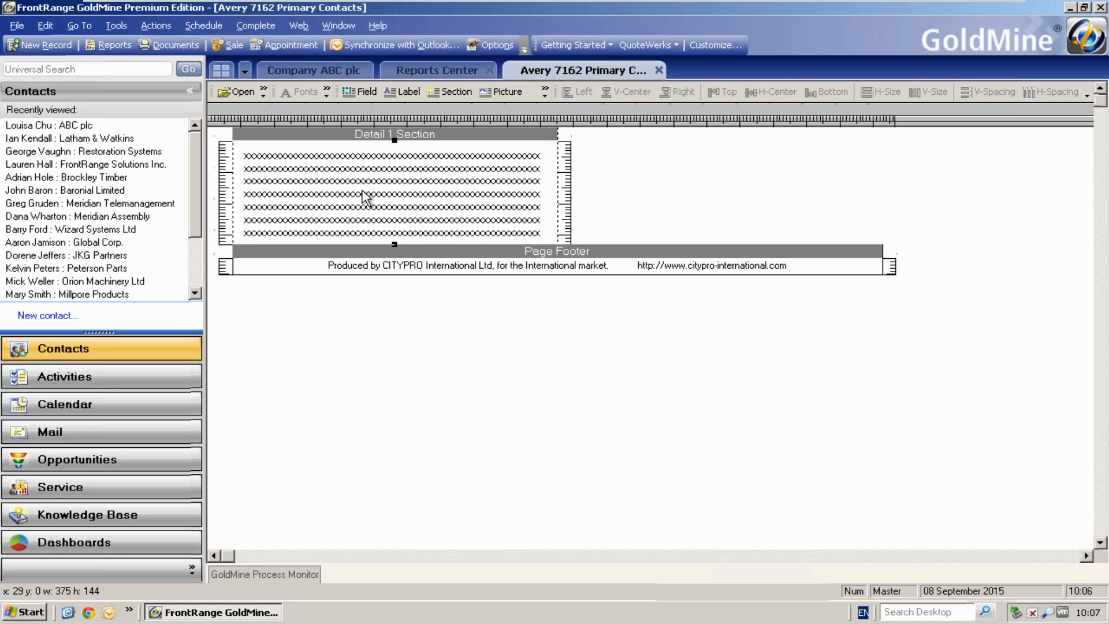
pyautogui.click(658, 70)
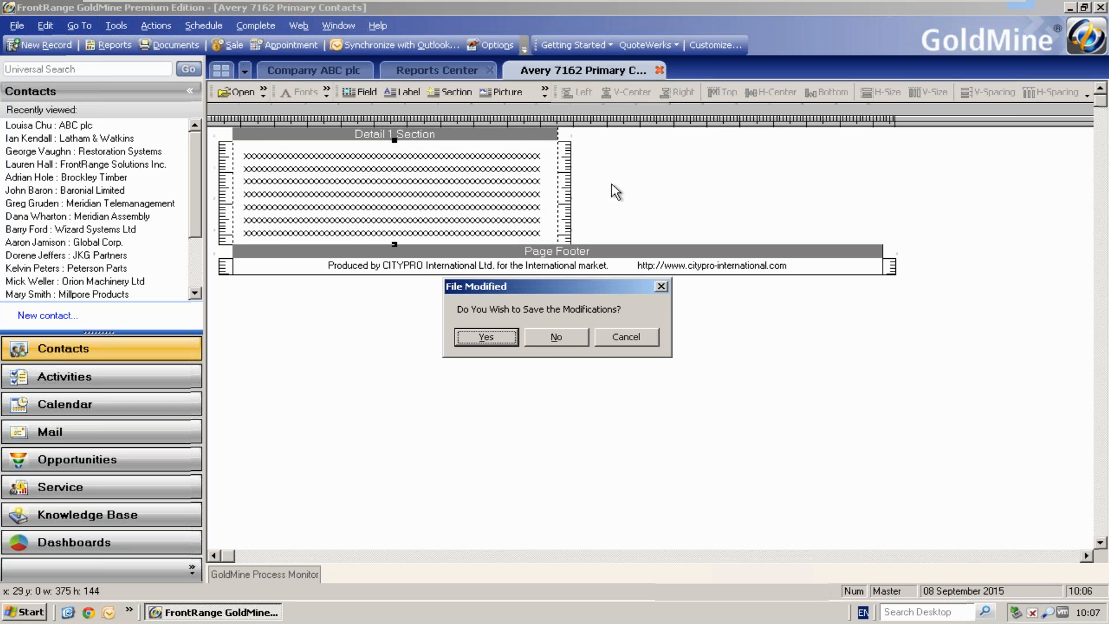
pyautogui.click(572, 344)
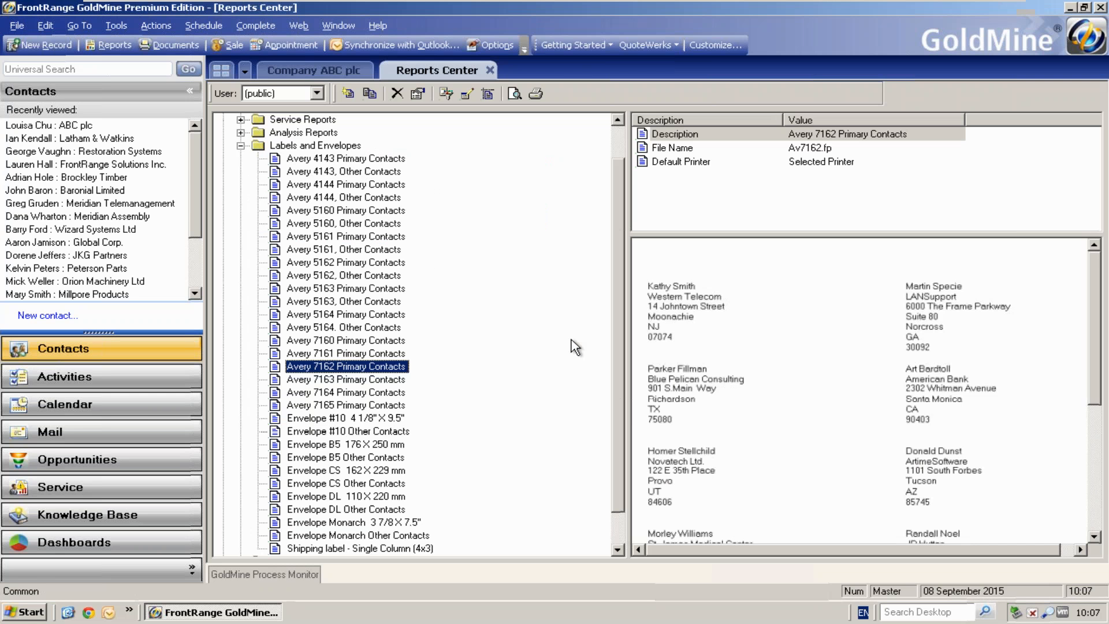
pyautogui.rightClick(395, 366)
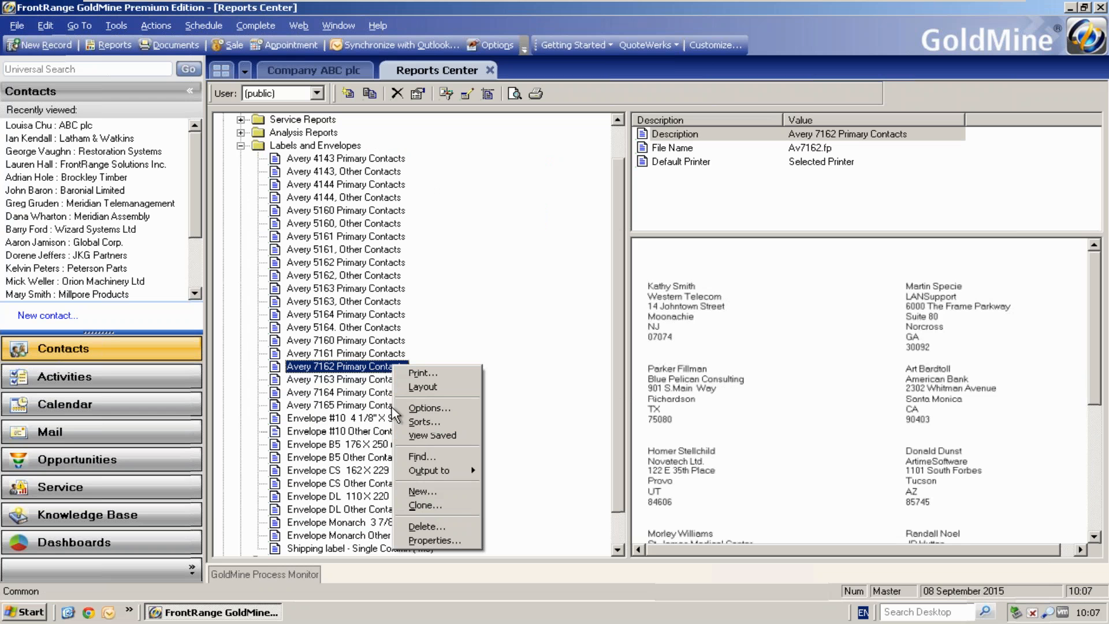
pyautogui.click(433, 506)
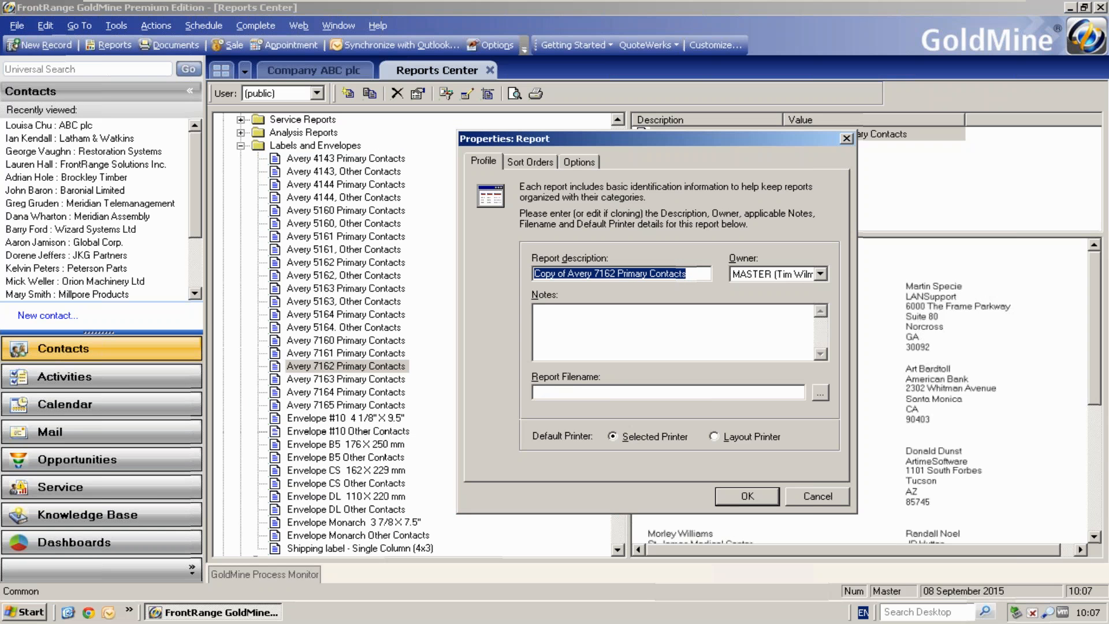
pyautogui.click(803, 503)
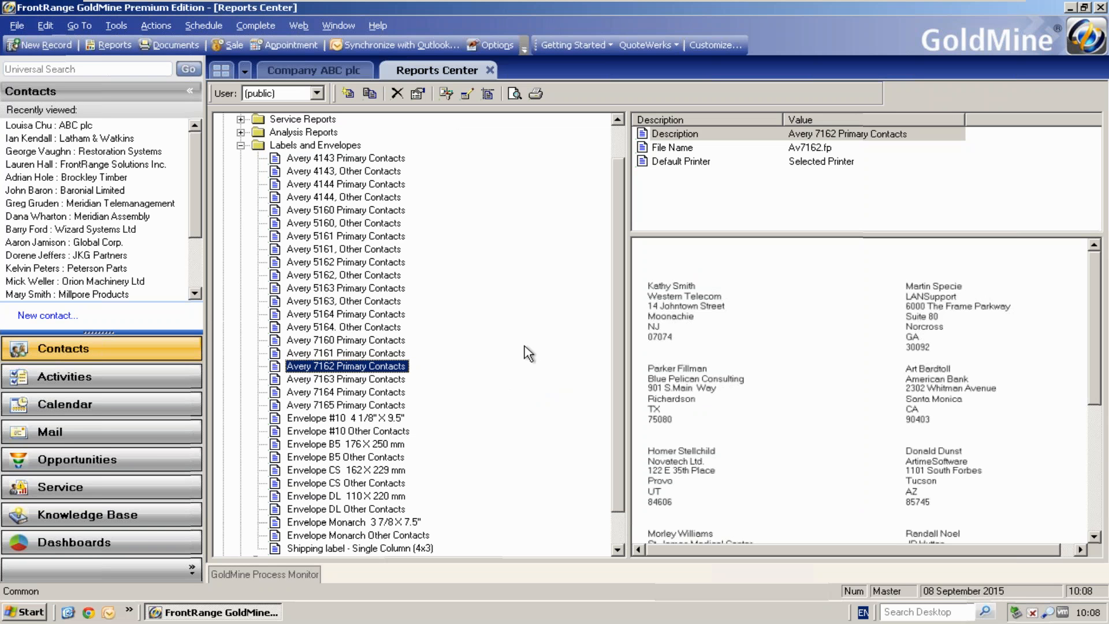
# Leave the virtual machine's full-screen view and switch to the slide show, advancing to the Question Time slide
pyautogui.moveTo(311, 6)
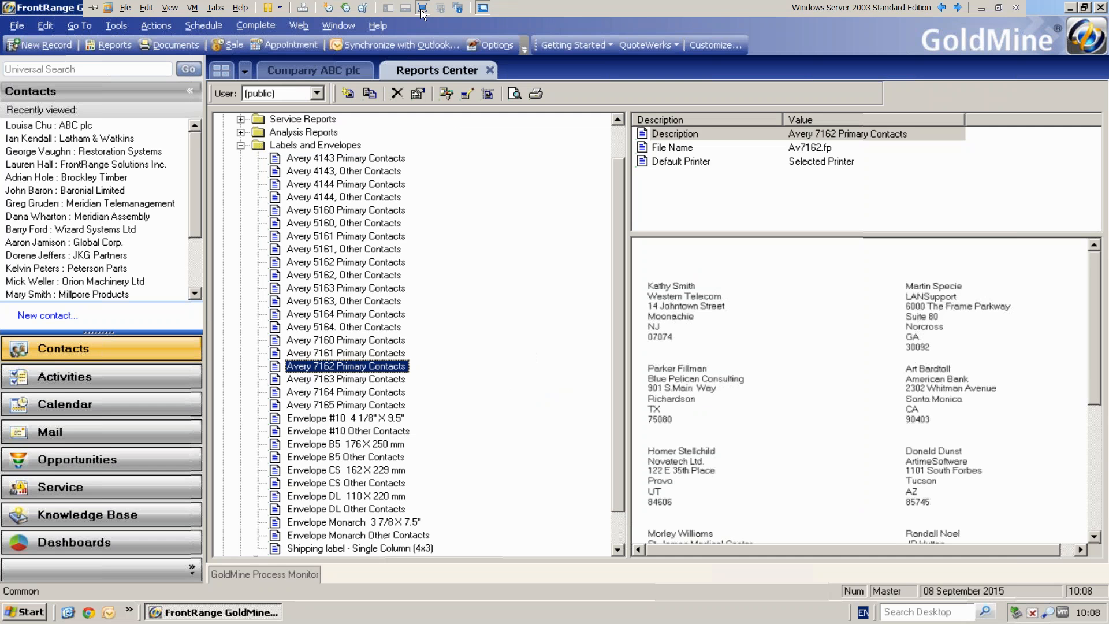
pyautogui.click(422, 8)
pyautogui.hotkey('alt', 'Tab')
pyautogui.hotkey('alt', 'Tab')
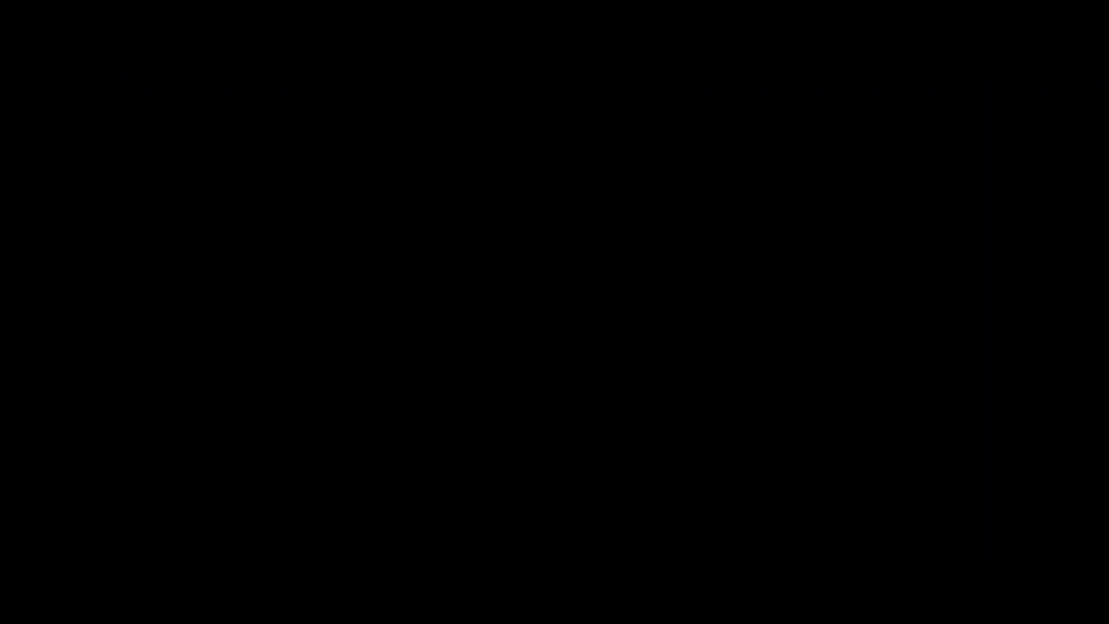
pyautogui.press('Right')
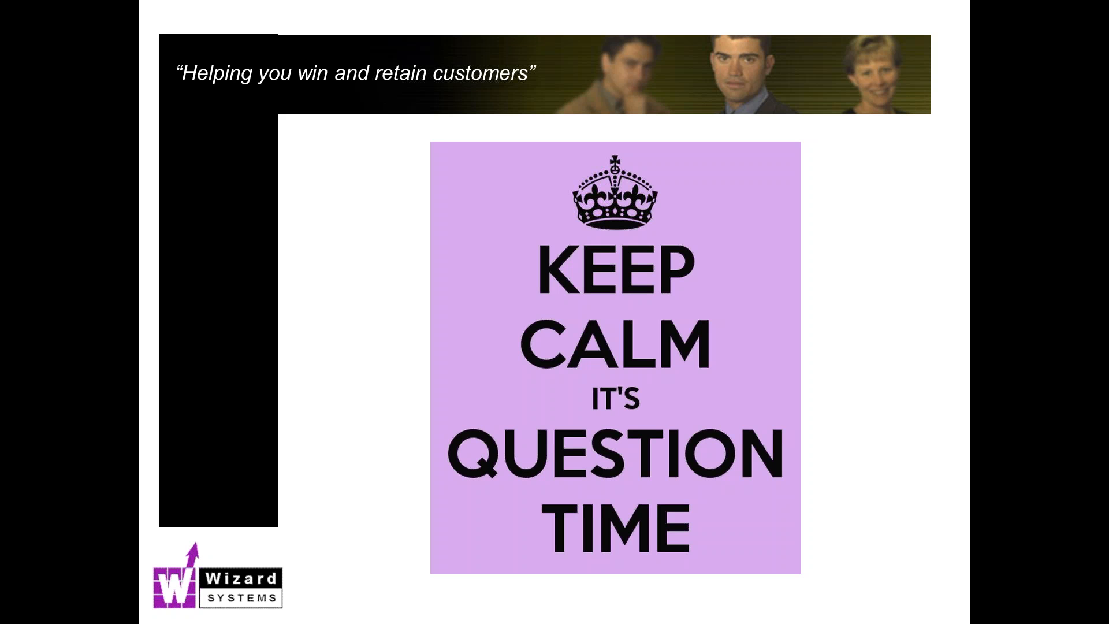